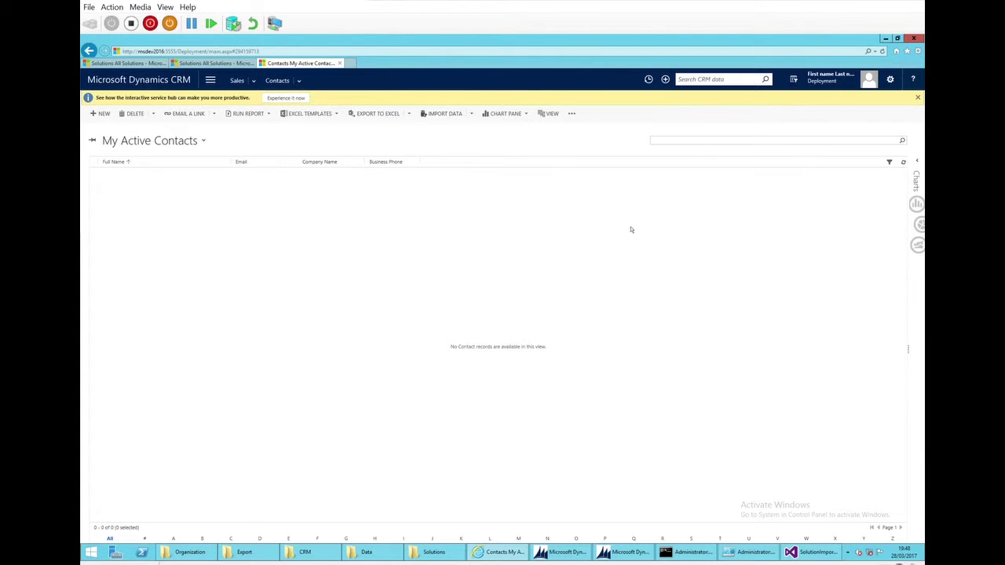
# Open the Deployment organization's solutions list and compare it with the lists of the Microsoft-Dynamics and Dev1 organizations.
pyautogui.click(209, 62)
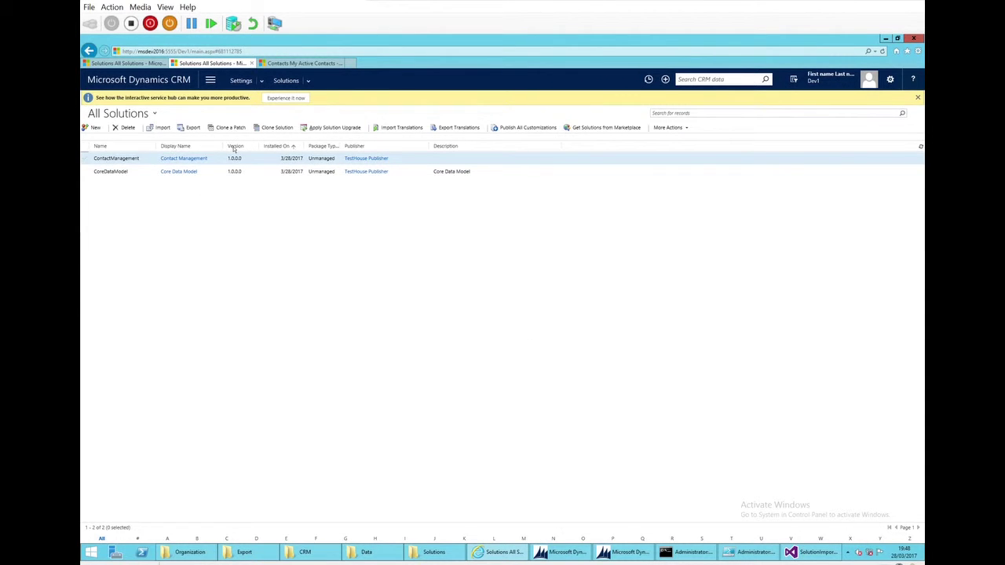
pyautogui.click(301, 63)
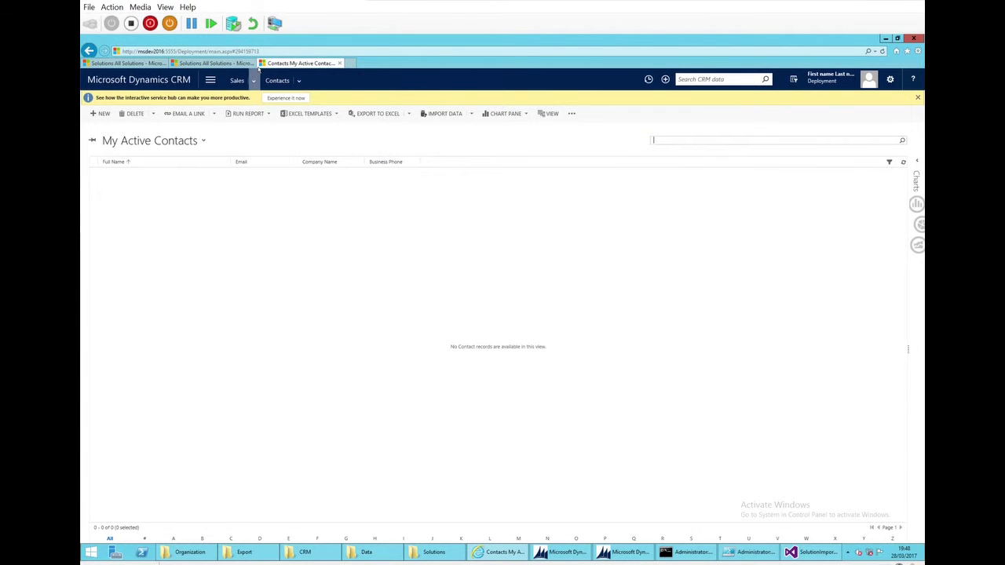
pyautogui.click(209, 76)
pyautogui.click(210, 77)
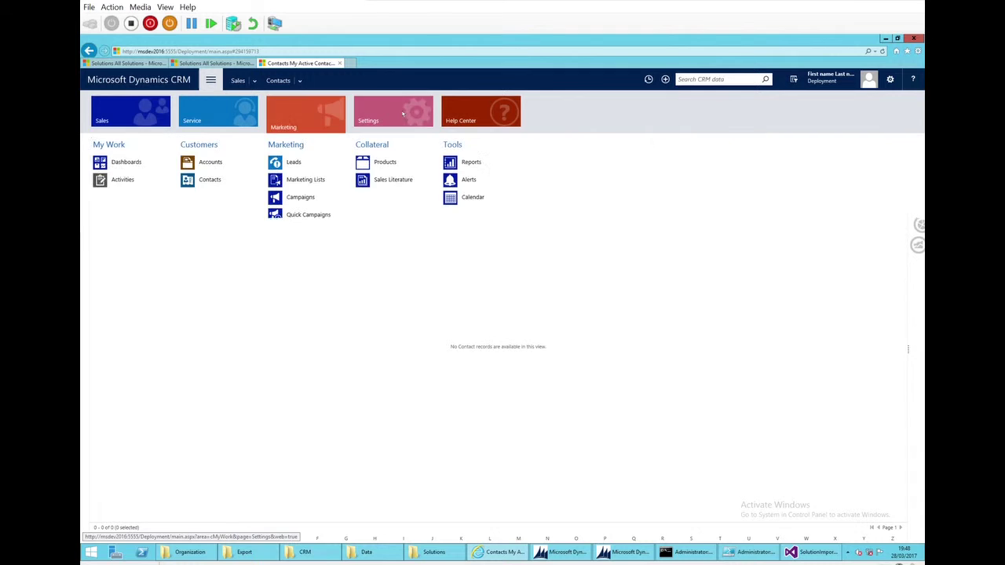
pyautogui.click(395, 127)
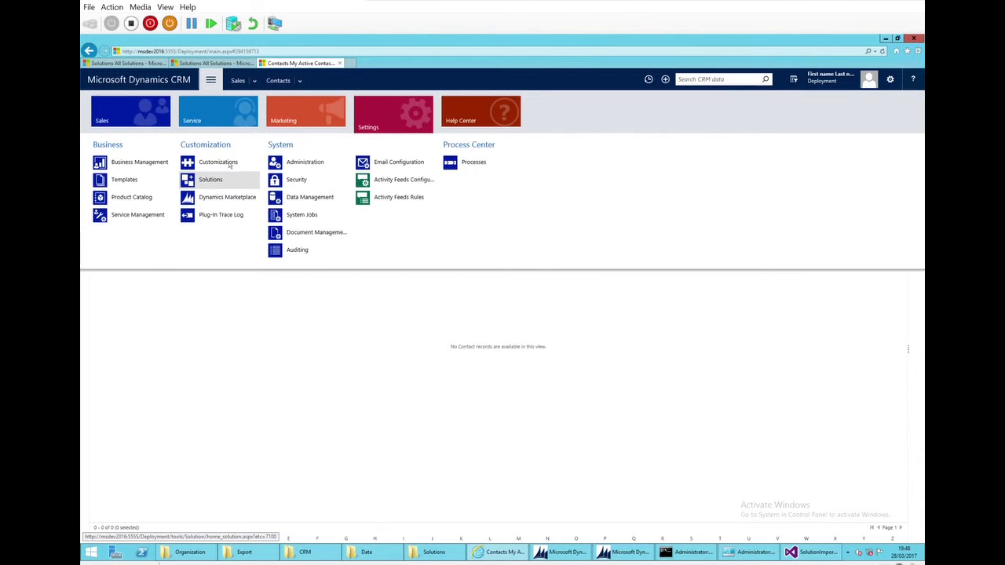
pyautogui.click(227, 178)
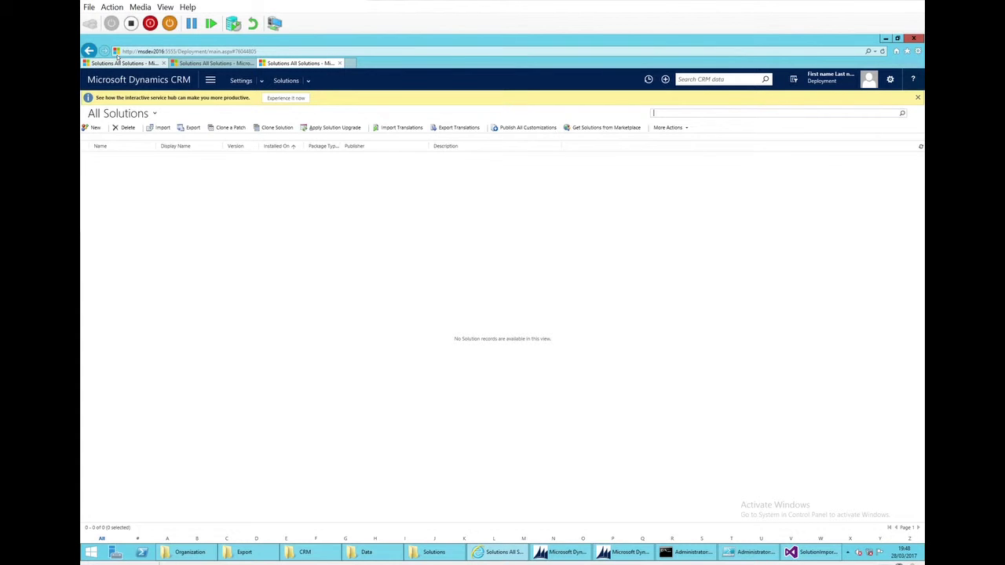
pyautogui.click(119, 61)
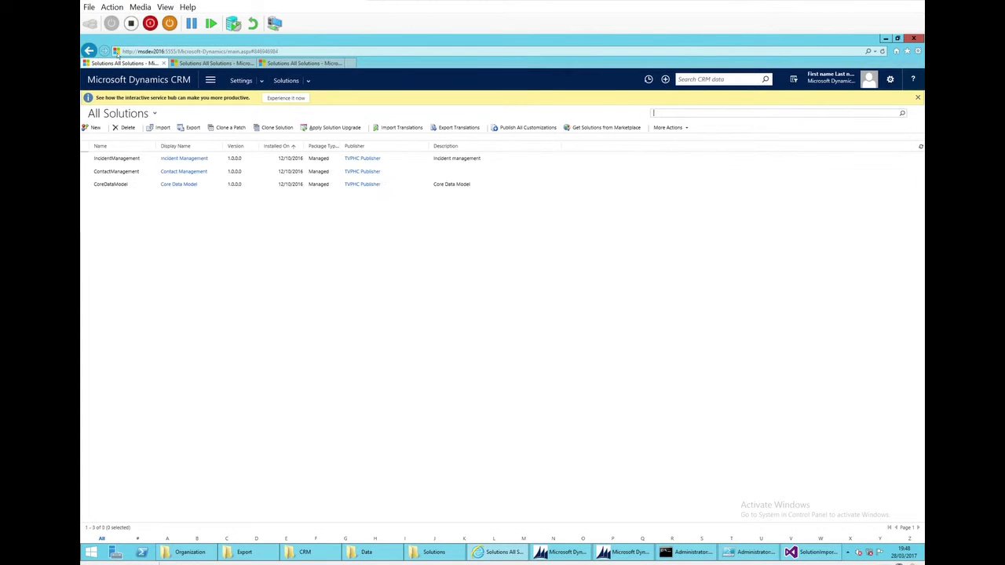
pyautogui.click(228, 61)
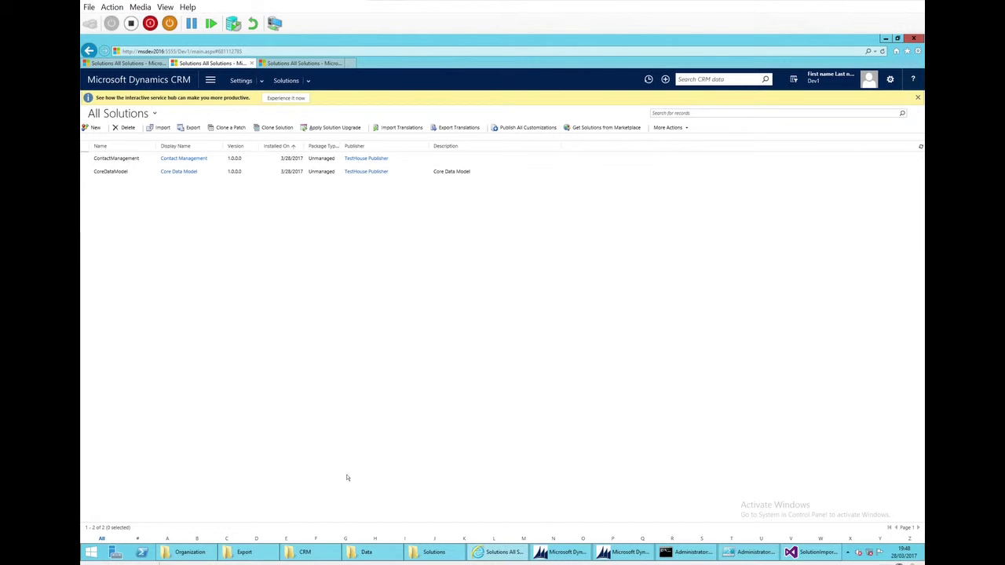
# Open the Export folder of the Core solution under C:\Dev\WP2\Source.
pyautogui.click(248, 551)
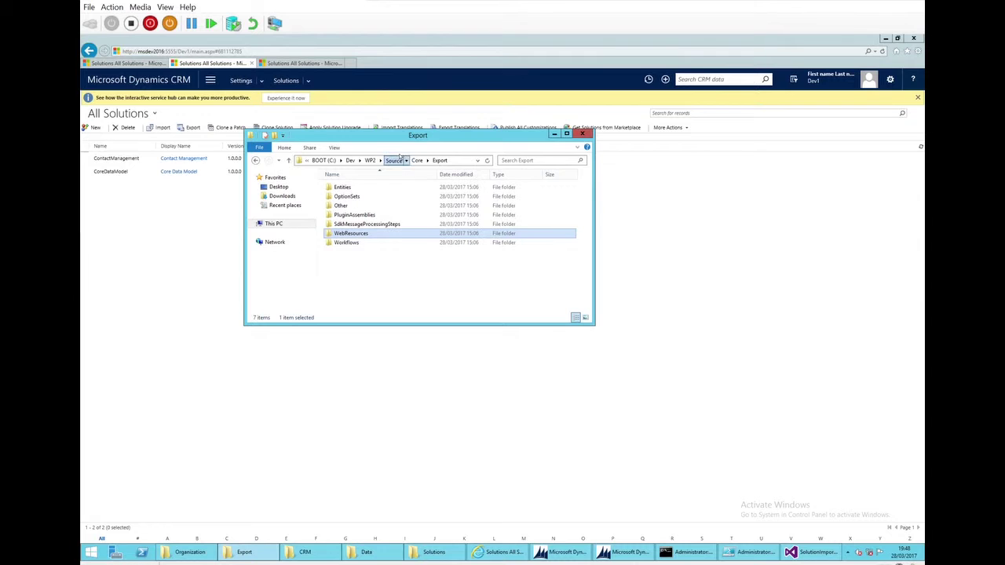
pyautogui.click(393, 161)
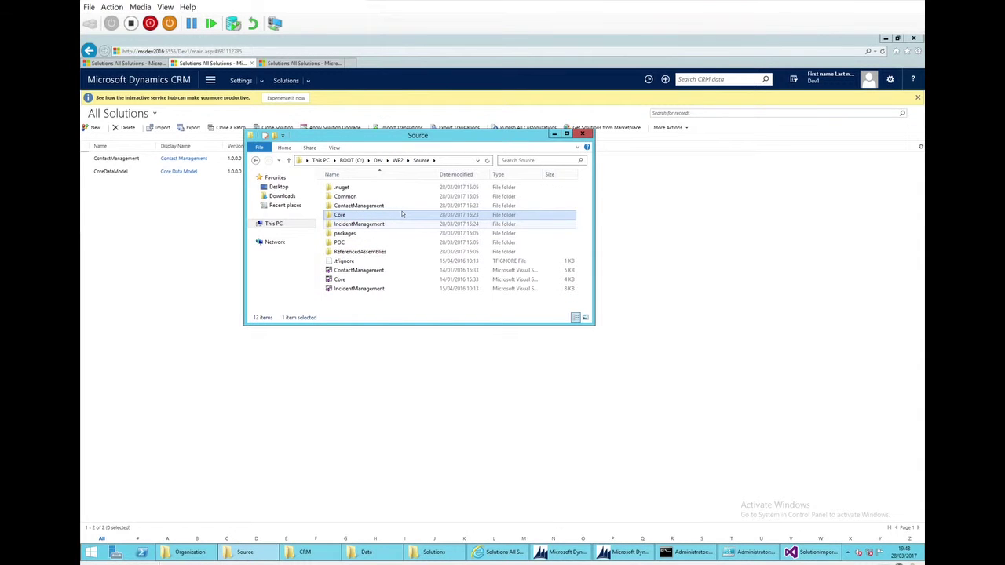
pyautogui.doubleClick(401, 212)
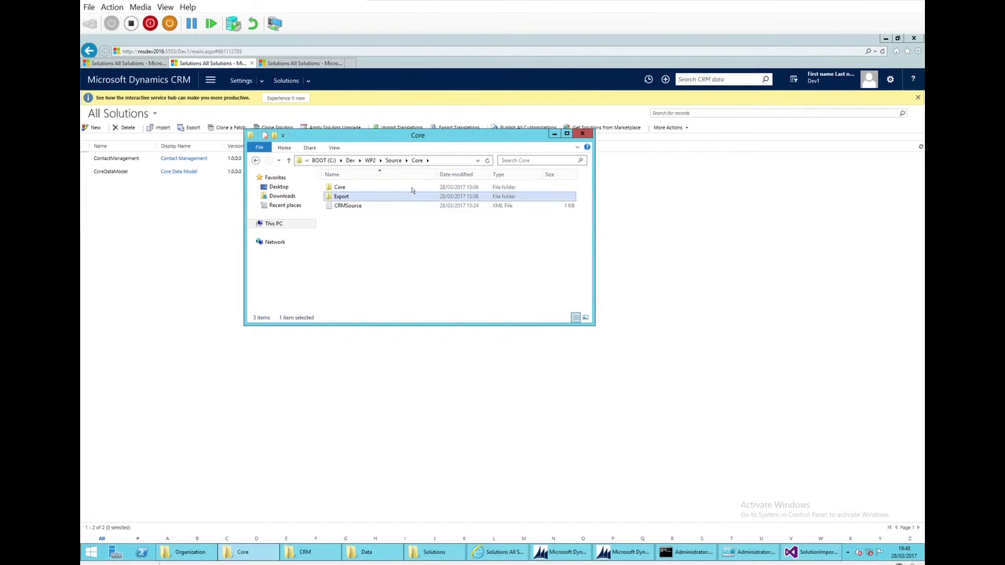
pyautogui.doubleClick(412, 196)
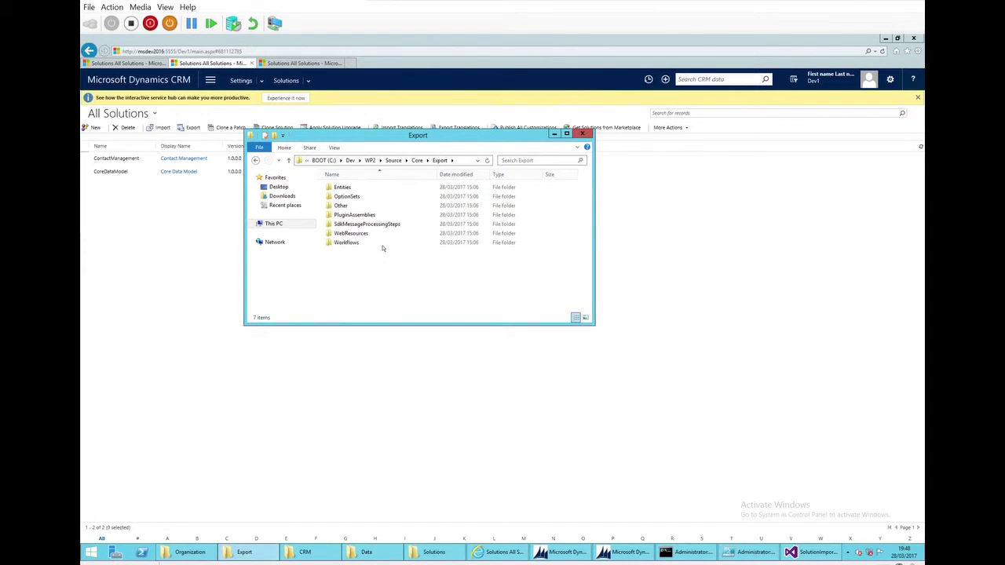
# Examine the Entities, OptionSets, Workflows and WebResources subfolders of the Core export, and return to the Export folder.
pyautogui.doubleClick(386, 183)
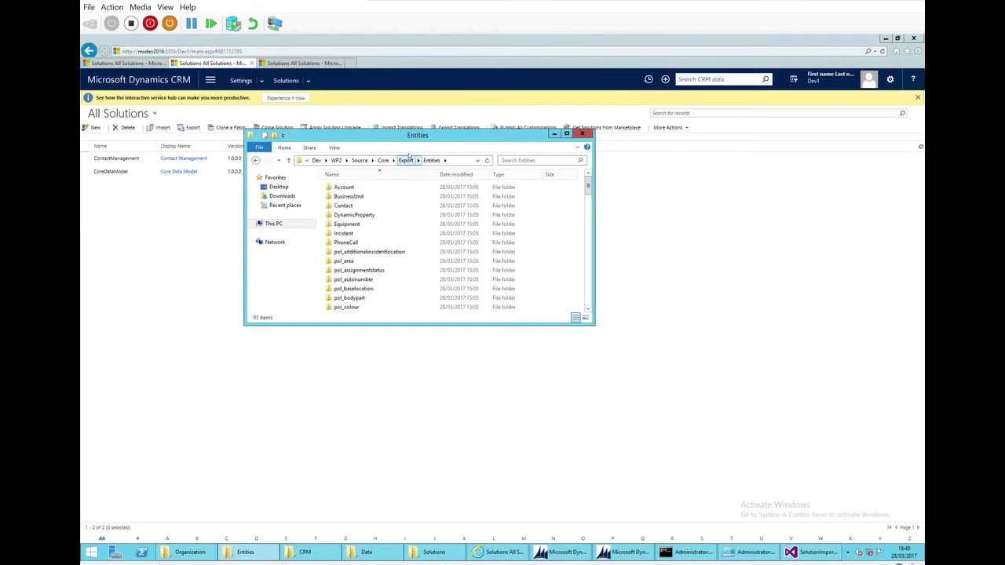
pyautogui.click(406, 161)
pyautogui.doubleClick(369, 196)
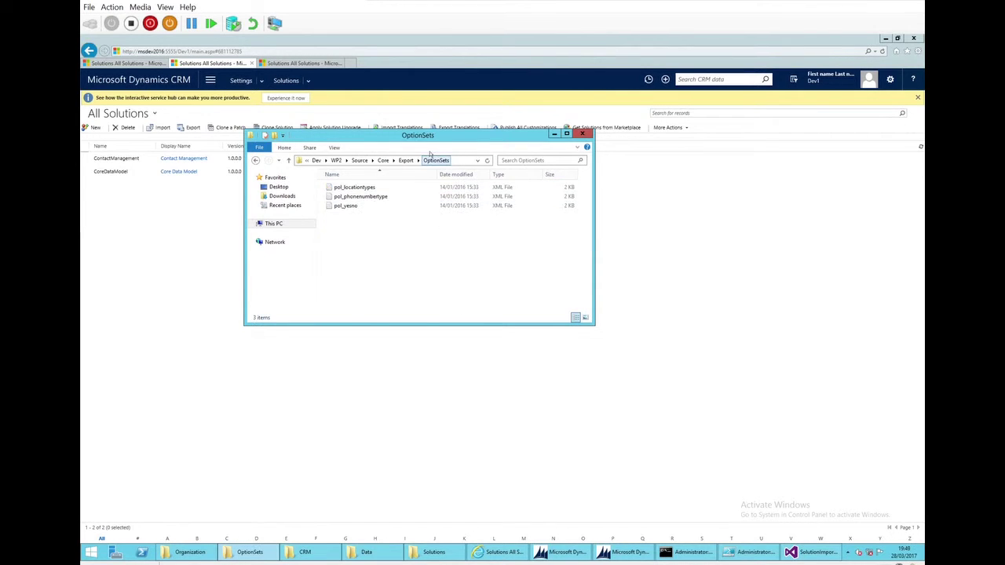
pyautogui.click(408, 160)
pyautogui.doubleClick(383, 241)
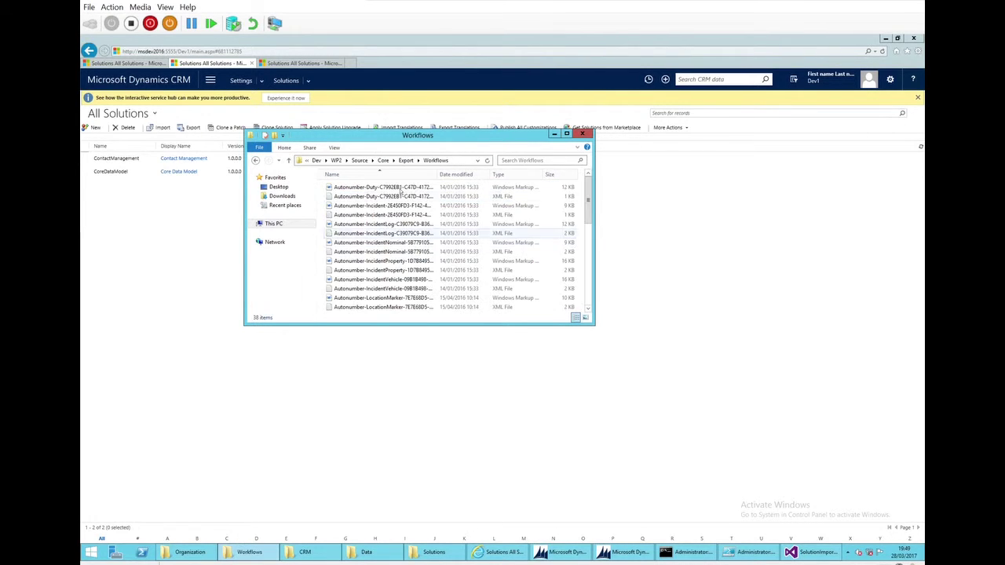
pyautogui.click(406, 160)
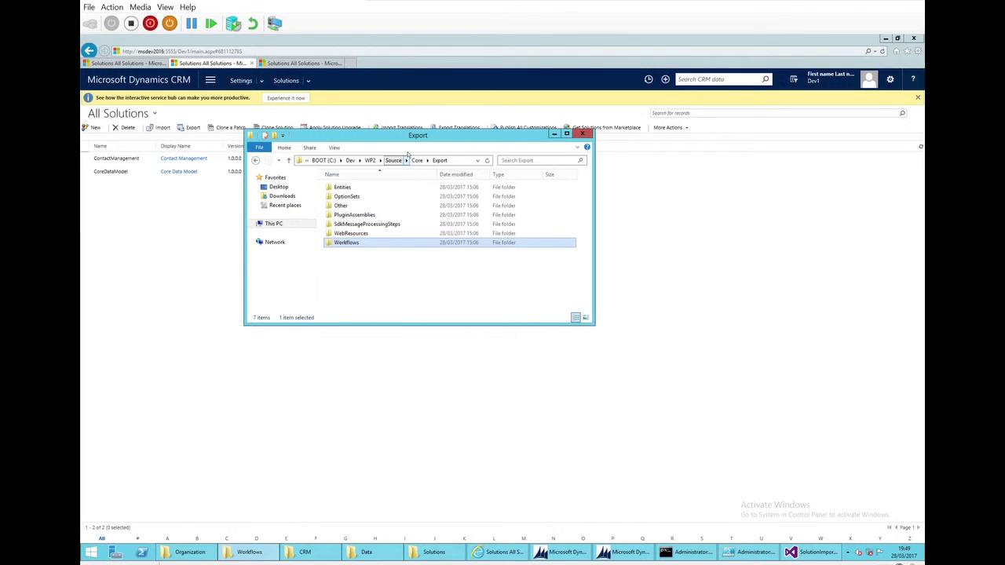
pyautogui.doubleClick(379, 232)
pyautogui.doubleClick(369, 187)
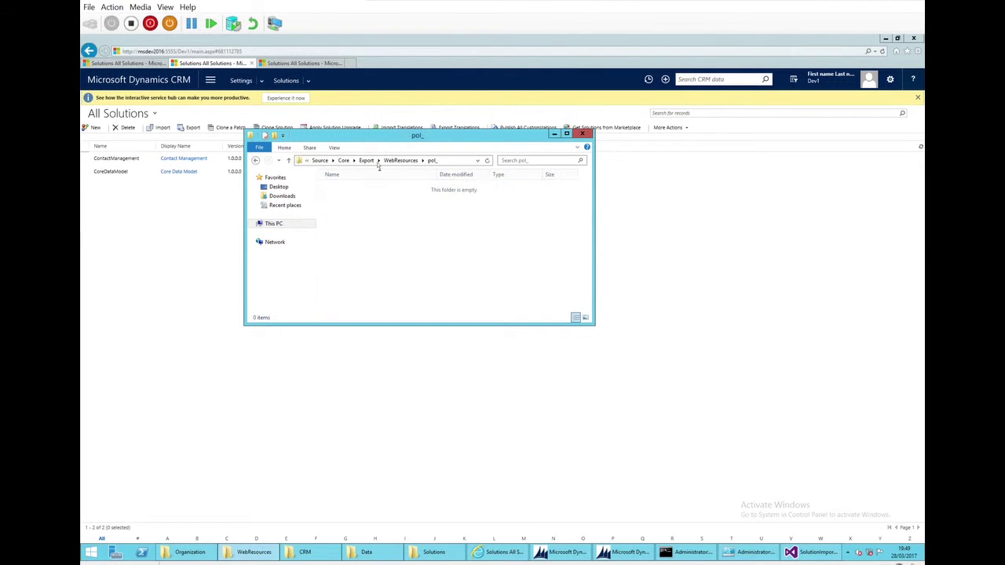
pyautogui.click(366, 160)
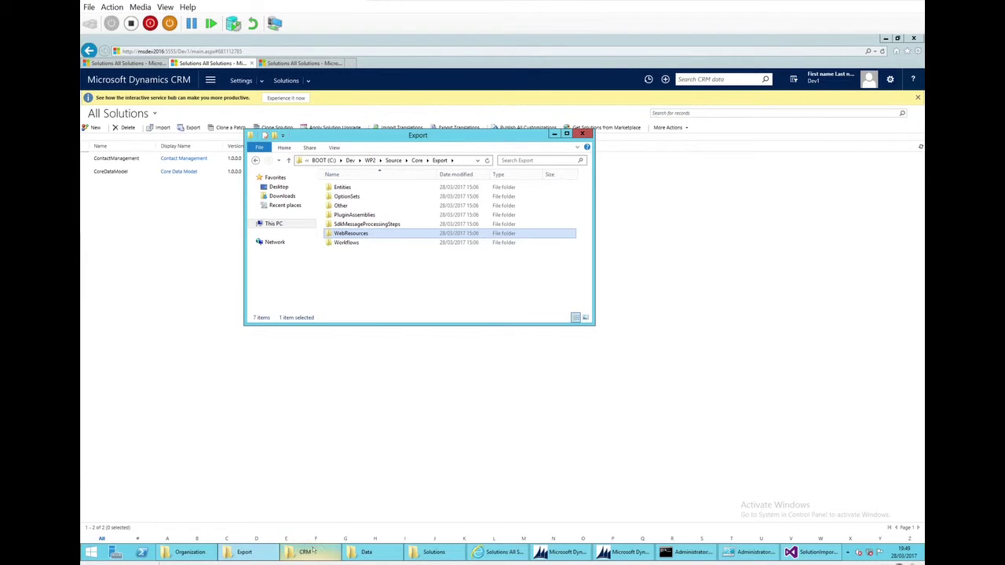
# Run BuildSolutions.bat from the C:\Dev\WP2\Build\CRM folder in the existing command window.
pyautogui.moveTo(312, 541)
pyautogui.click(322, 507)
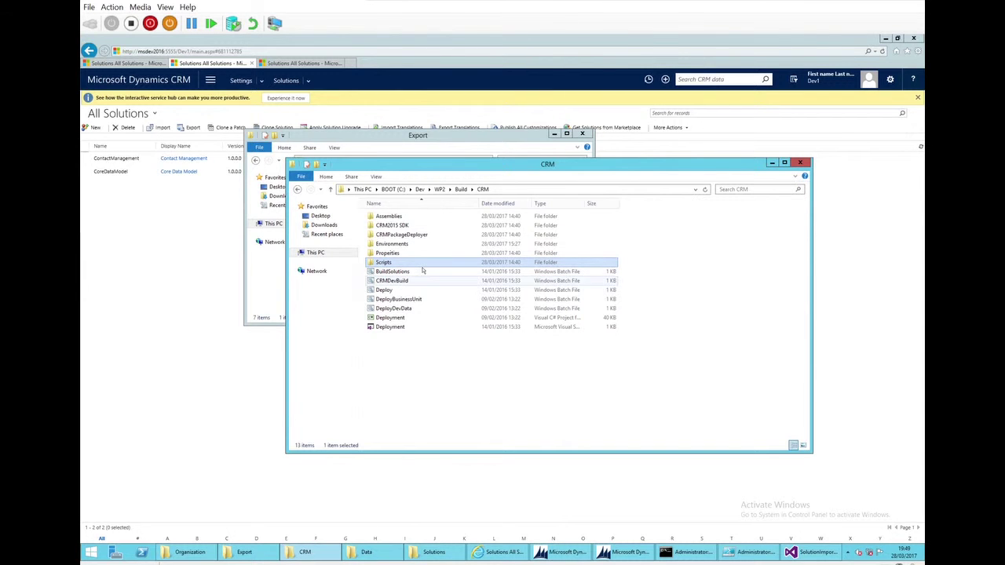
pyautogui.click(691, 552)
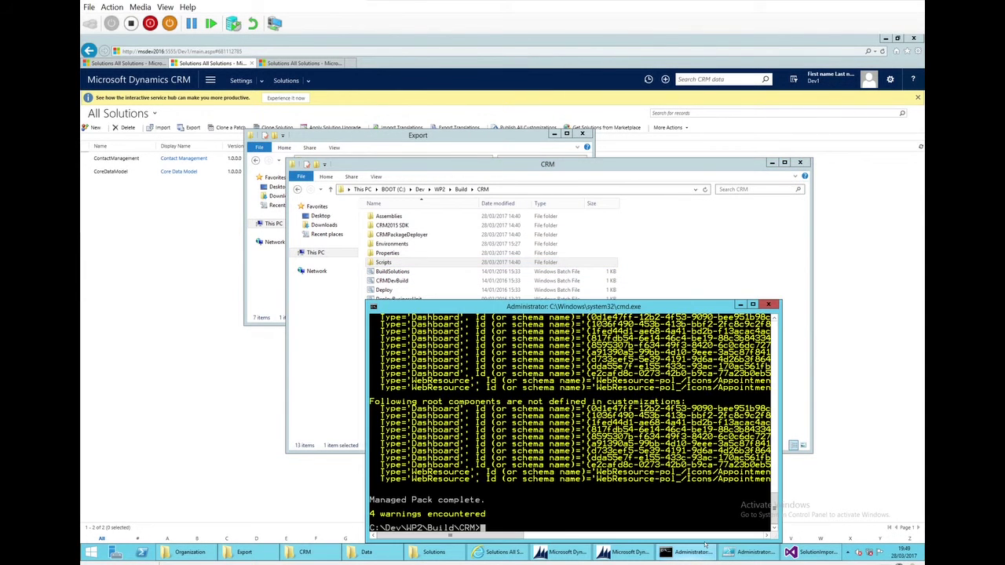
pyautogui.press('Up')
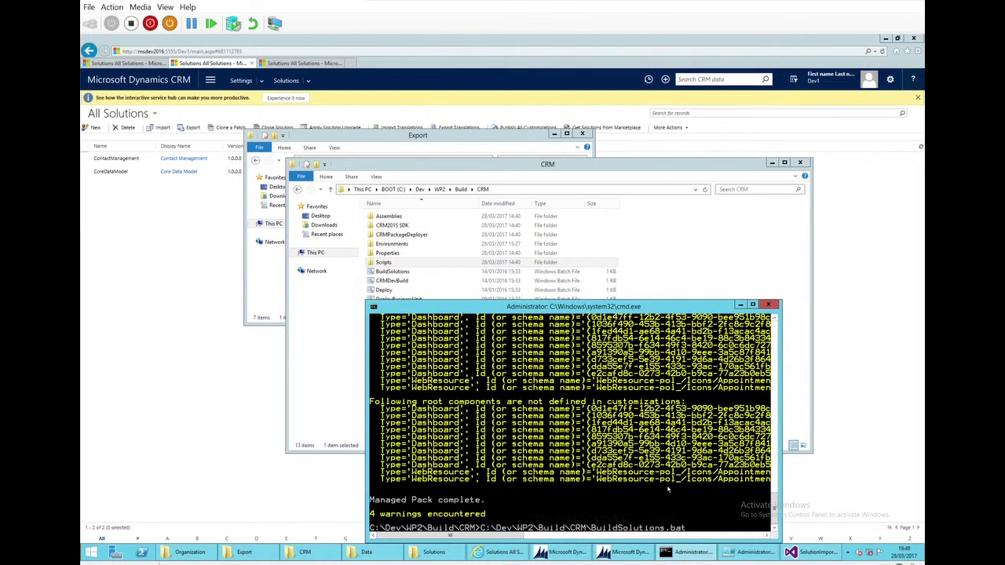
pyautogui.press('Return')
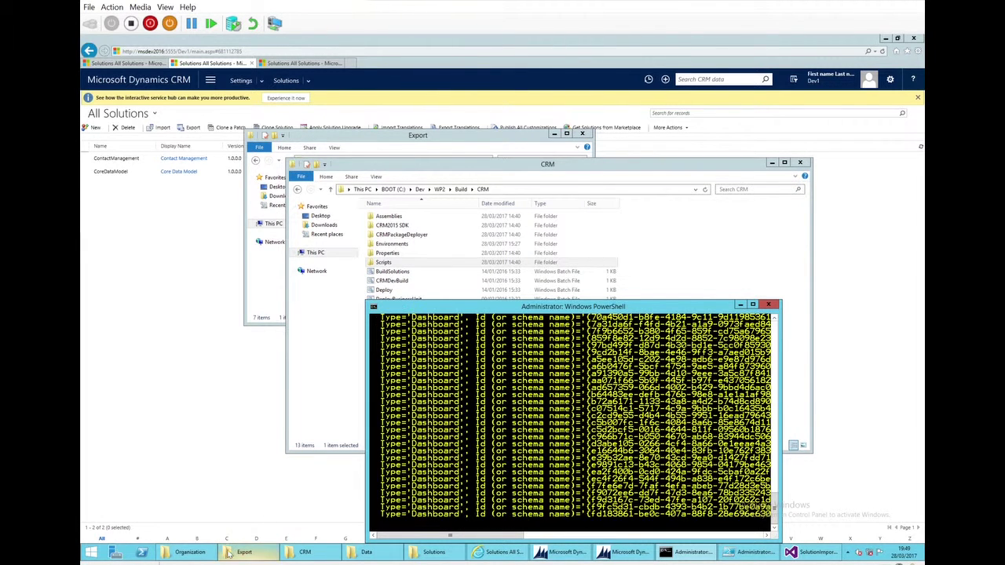
# Open the Organization environment's Solutions\SolutionFiles folder and refresh its list of packed solution files.
pyautogui.click(188, 552)
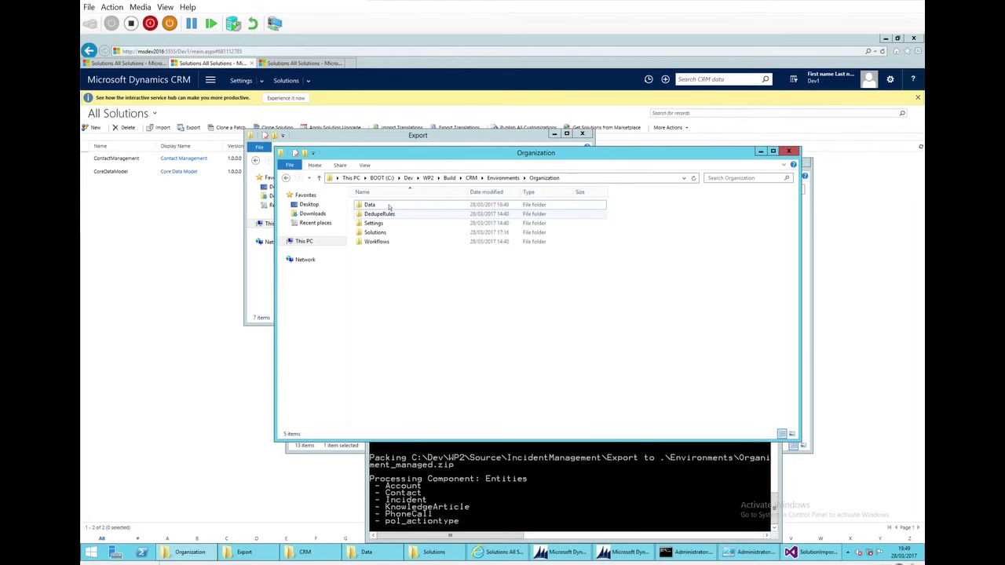
pyautogui.doubleClick(392, 232)
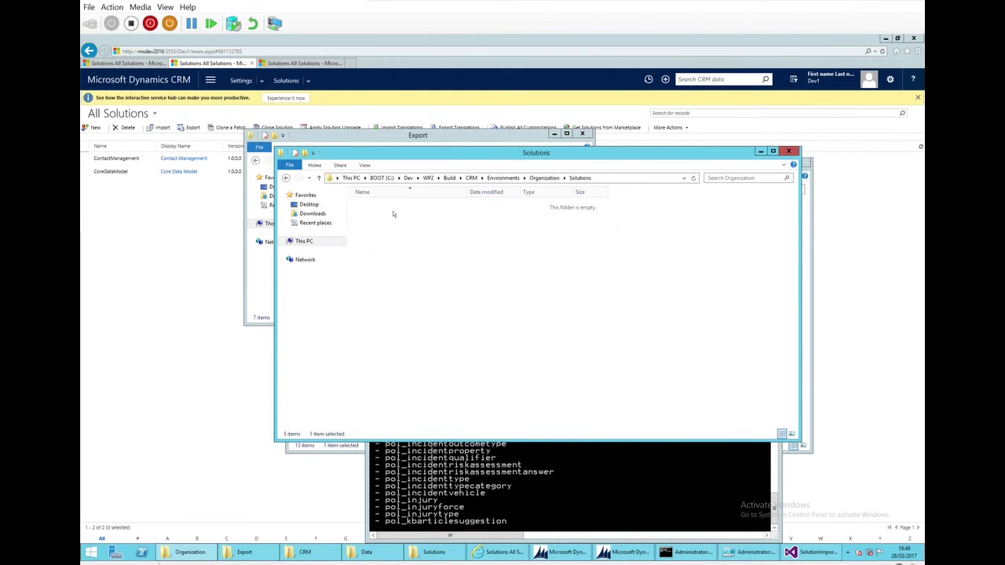
pyautogui.doubleClick(381, 205)
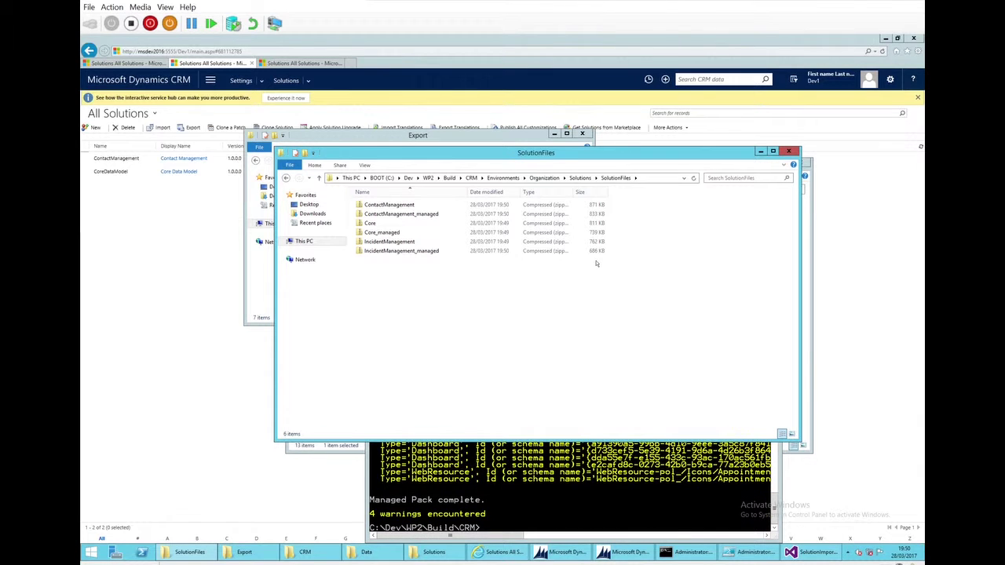
pyautogui.rightClick(596, 264)
pyautogui.click(629, 302)
# Close the build's command window and open a new one in C:\Dev\WP2\Build\CRM, placed clear of the file list.
pyautogui.click(642, 499)
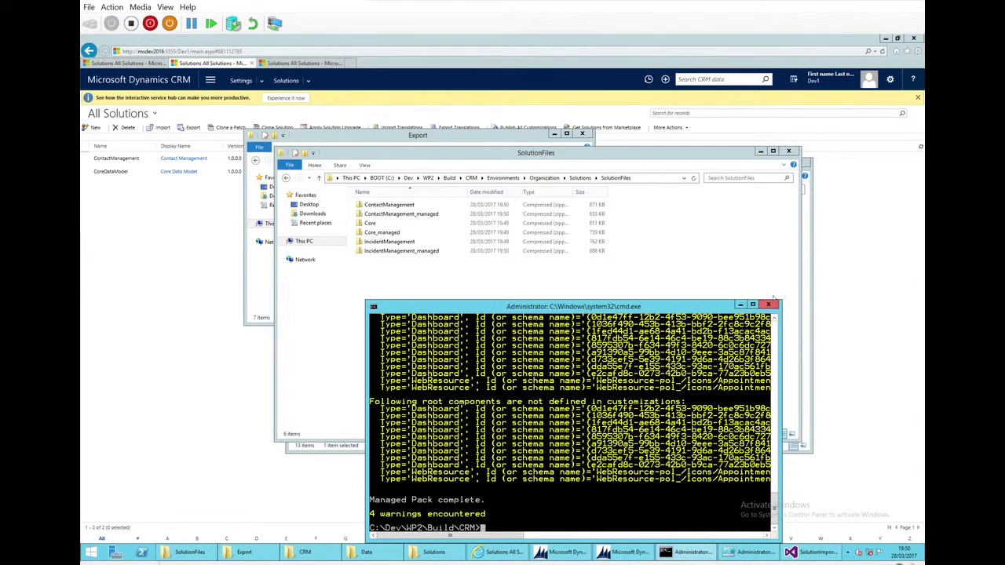
pyautogui.click(768, 304)
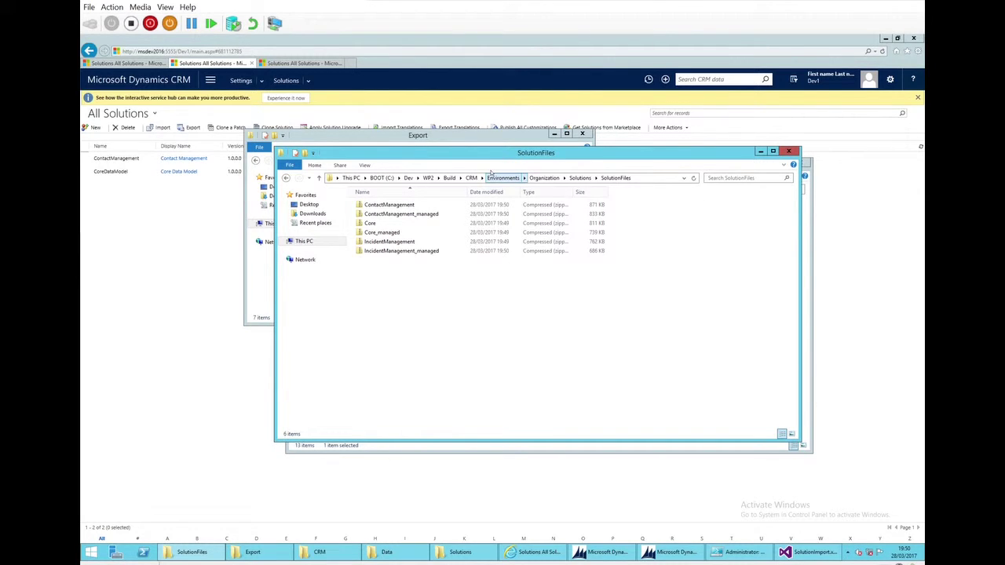
pyautogui.click(338, 534)
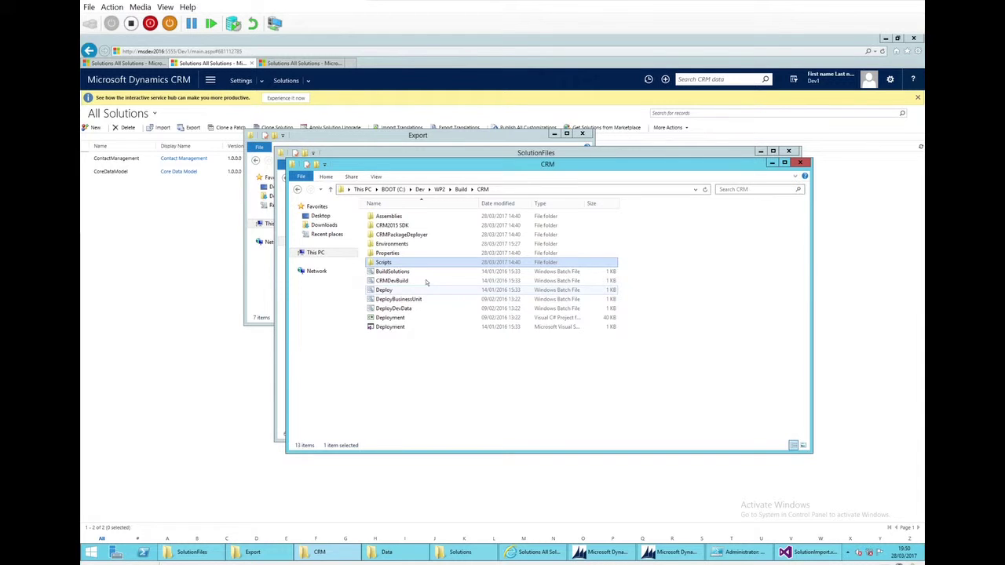
pyautogui.click(478, 364)
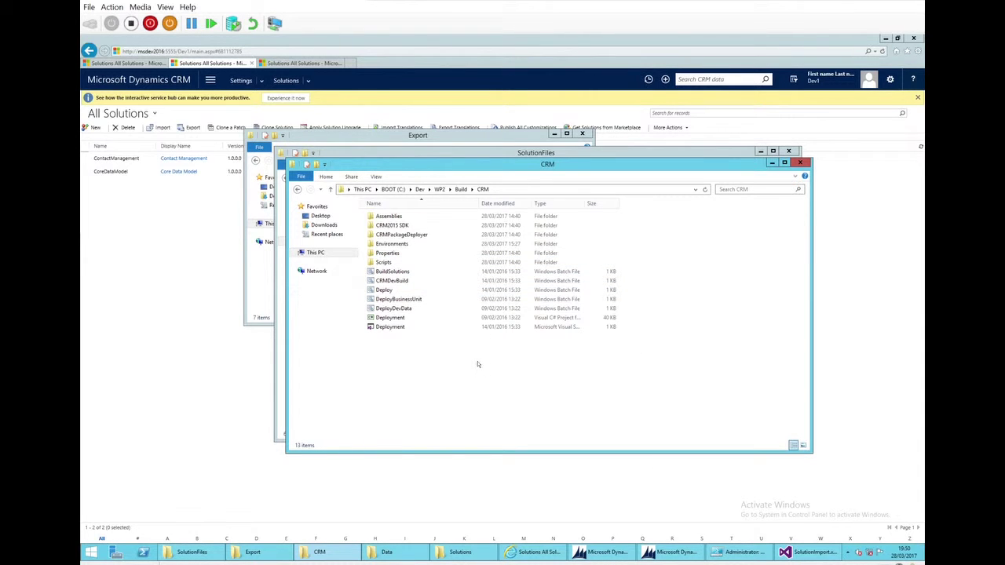
pyautogui.rightClick(477, 365)
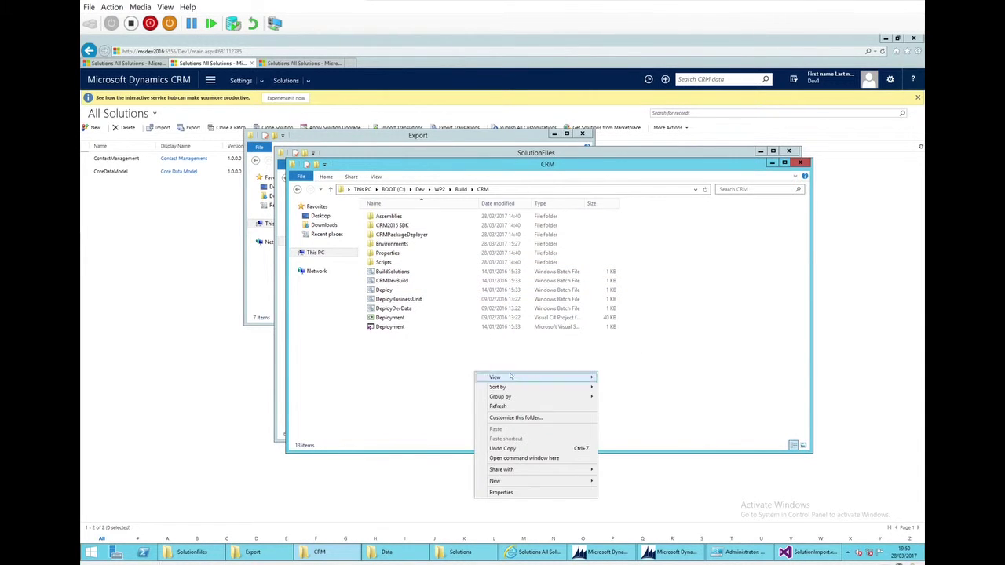
pyautogui.click(535, 450)
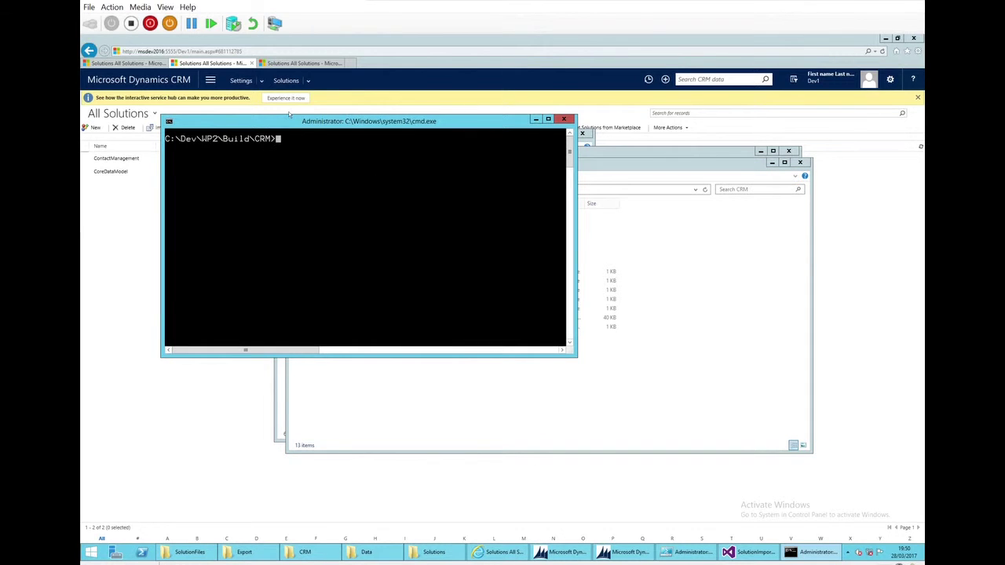
pyautogui.moveTo(290, 121); pyautogui.dragTo(613, 364)
pyautogui.click(639, 430)
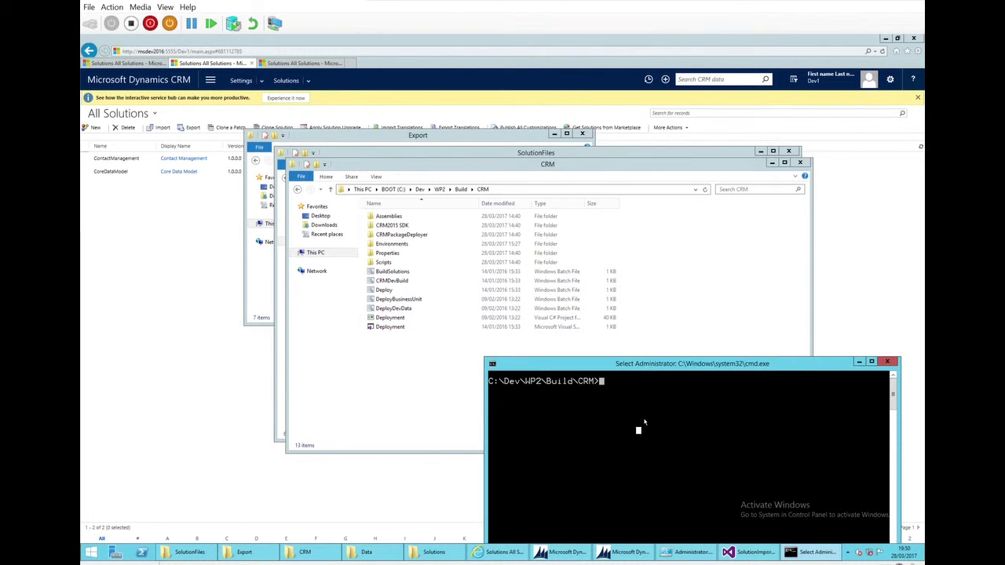
pyautogui.write('deplo')
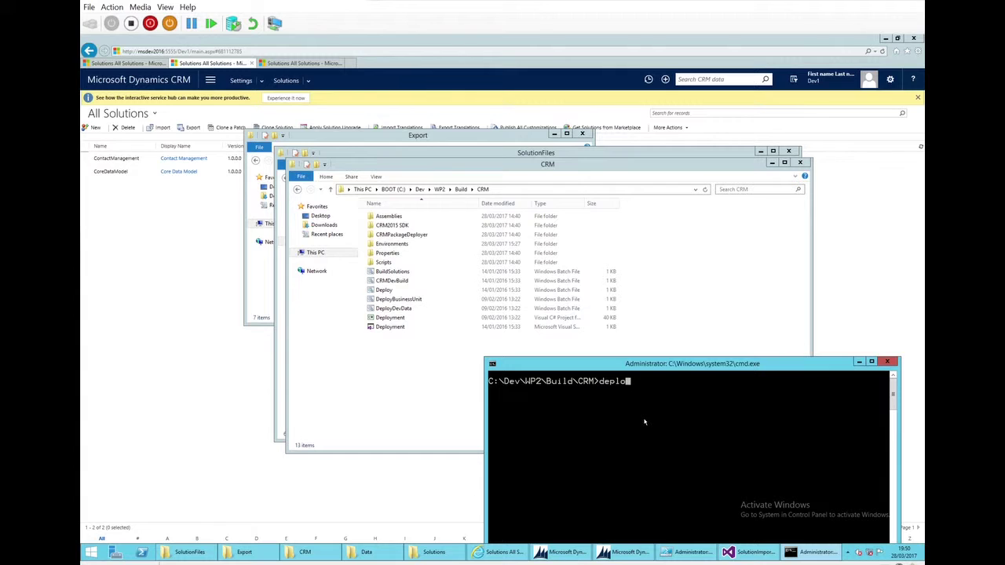
pyautogui.press('Tab')
pyautogui.write('"http://localhost')
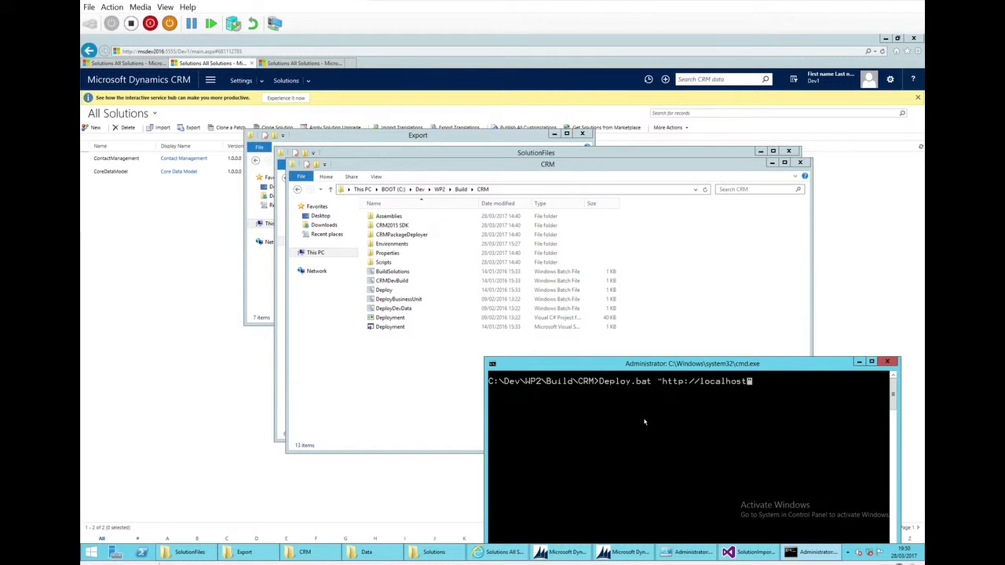
pyautogui.write(':5555/Deployment"')
pyautogui.press('Return')
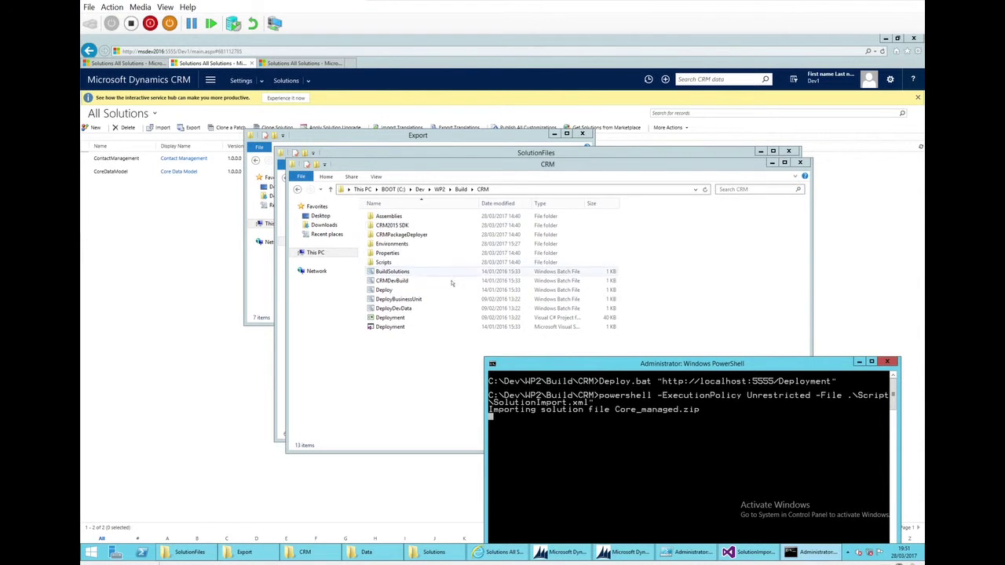
# Bring up the Data folder in File Explorer and go up to its parent Organization folder.
pyautogui.click(421, 349)
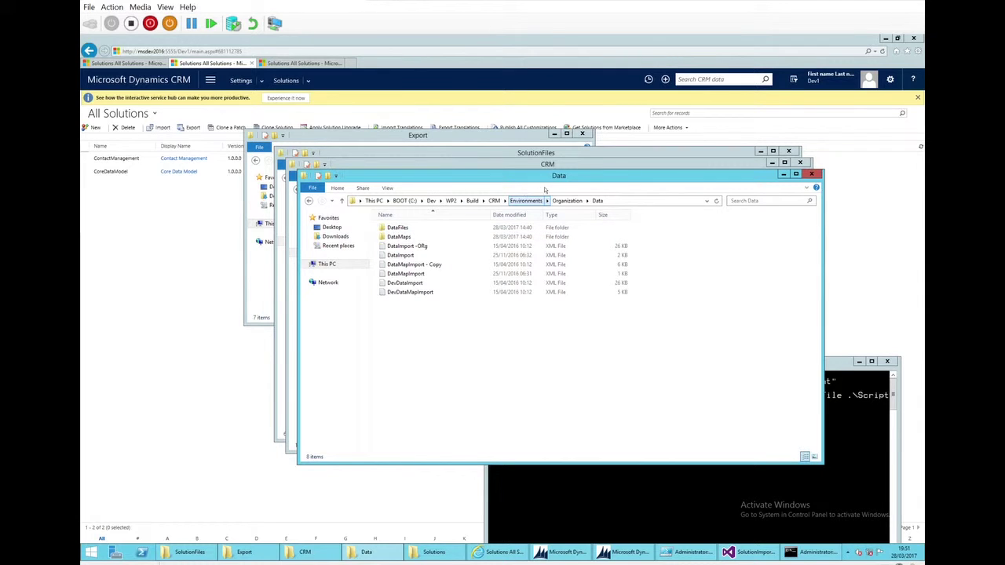
pyautogui.click(559, 201)
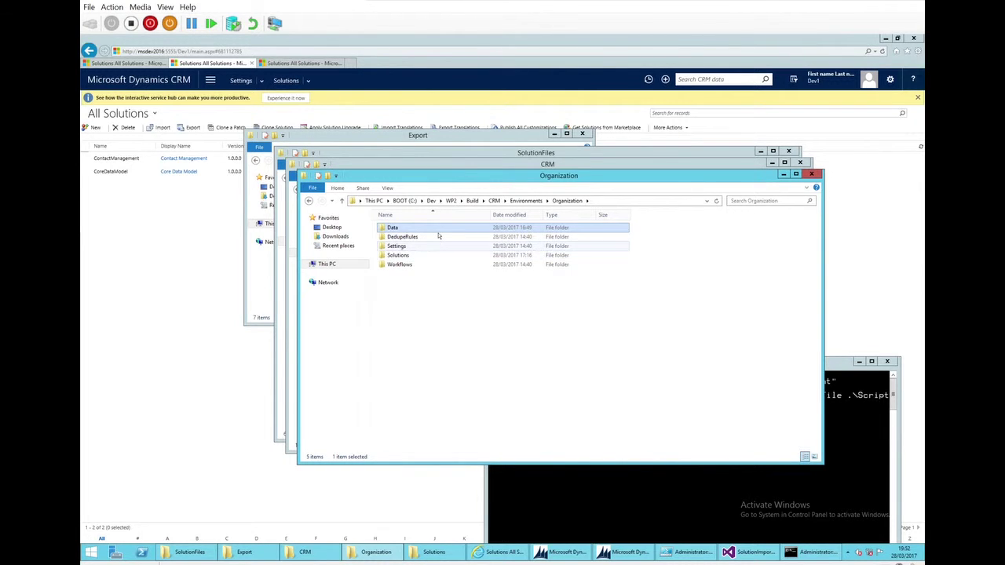
# Switch to Visual Studio and save the pending changes in DataMapImport.xml.
pyautogui.click(748, 550)
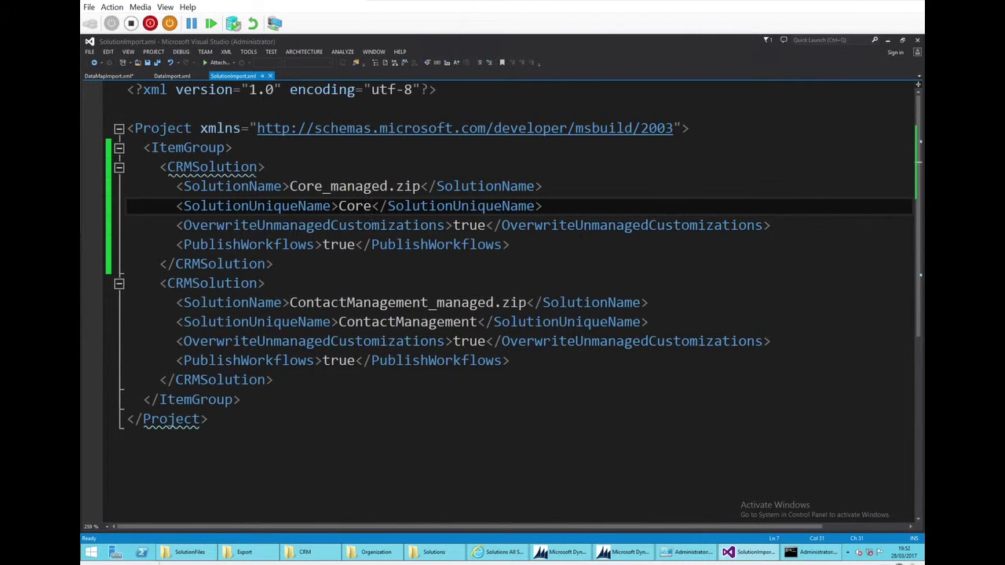
pyautogui.click(118, 76)
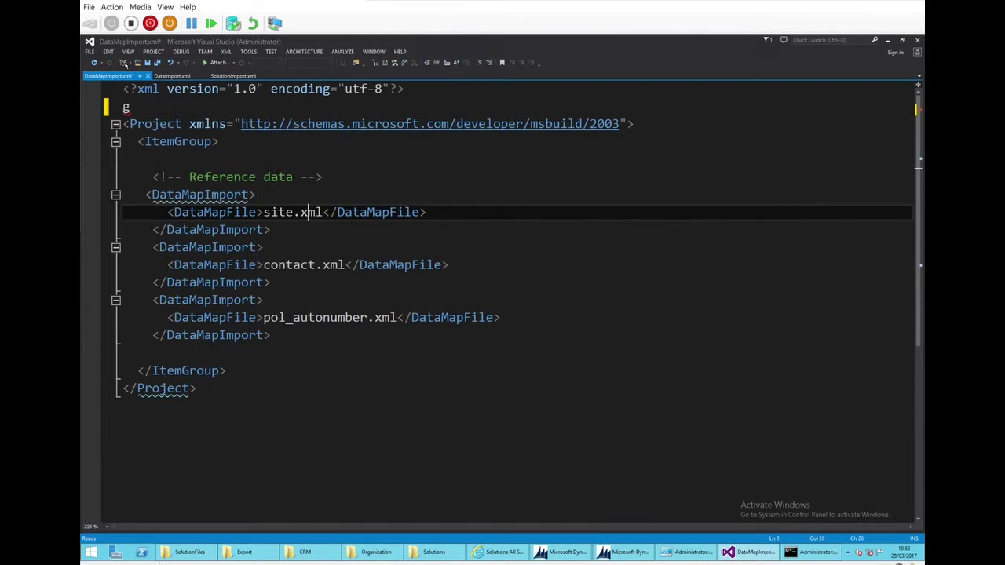
pyautogui.click(147, 62)
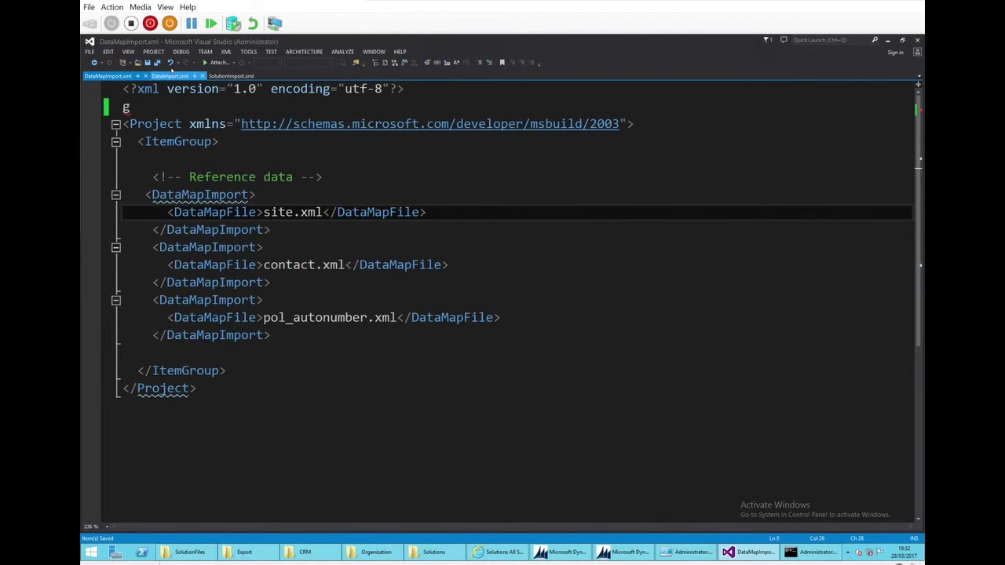
# Review the data import entries in DataImport.xml from the site entry through the pol_autonumber entry.
pyautogui.click(170, 75)
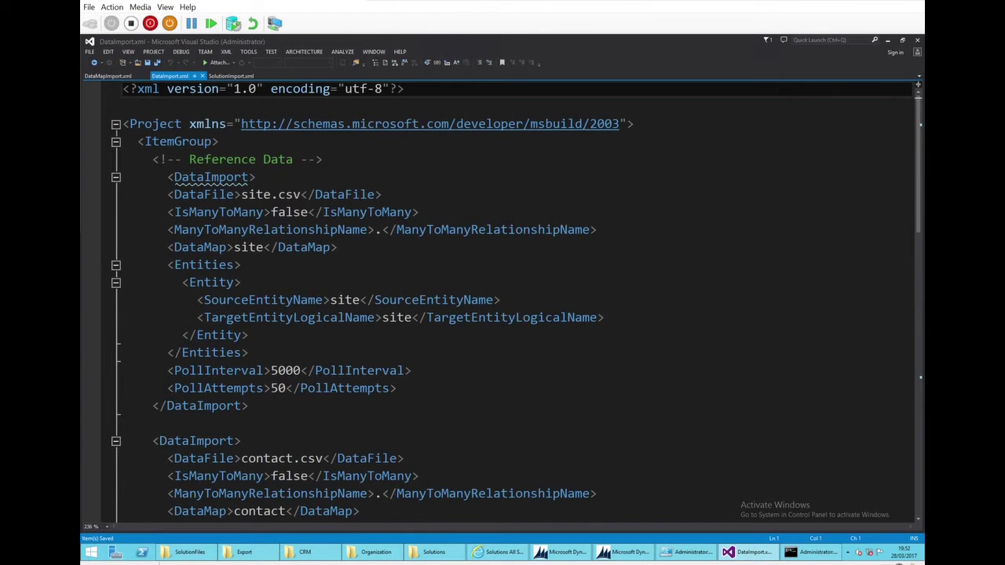
pyautogui.scroll(-7, 503, 299)
pyautogui.scroll(-3, 503, 298)
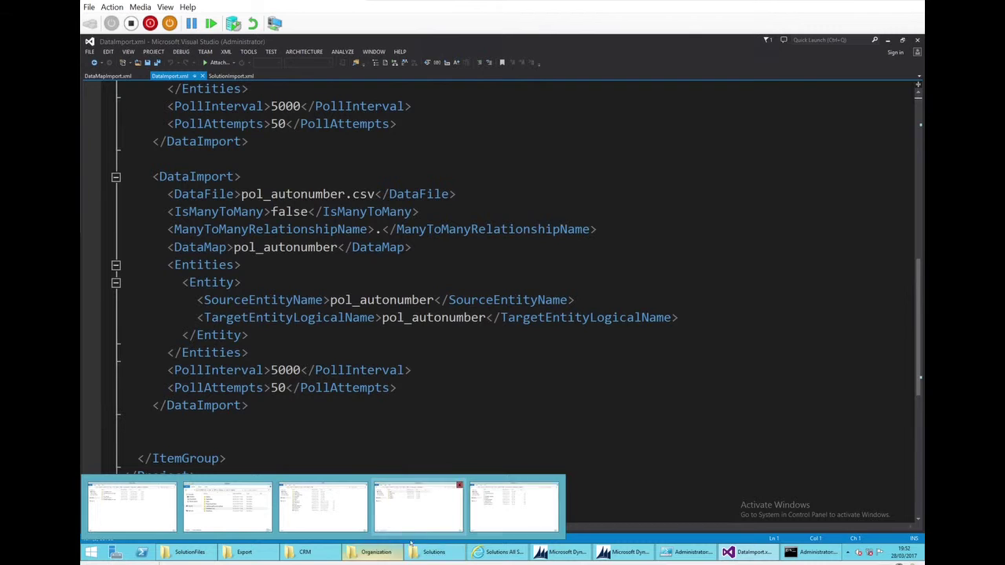
# Switch to File Explorer, inspect the Organization environment's DedupeRules folder, and return to the Organization folder.
pyautogui.click(386, 544)
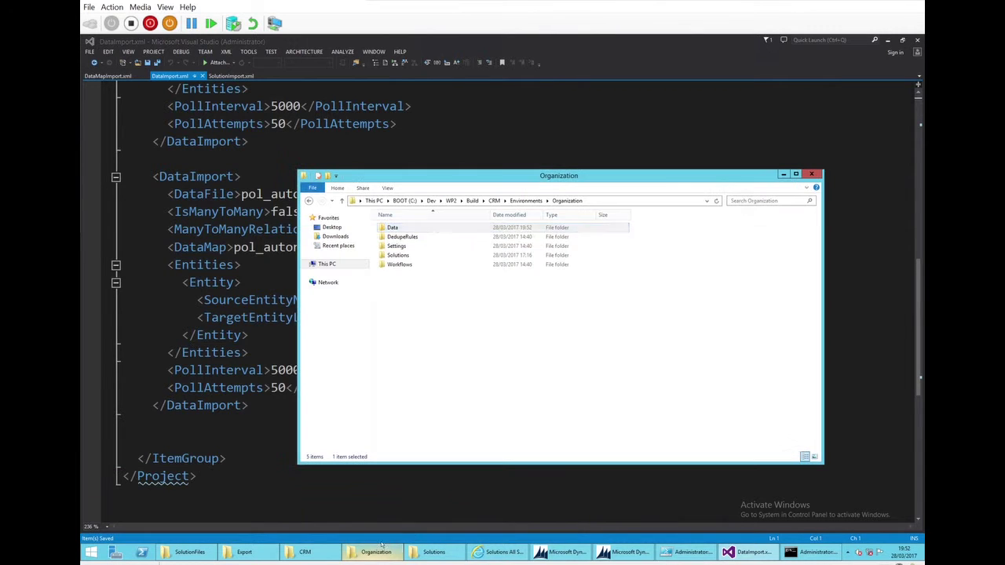
pyautogui.doubleClick(401, 237)
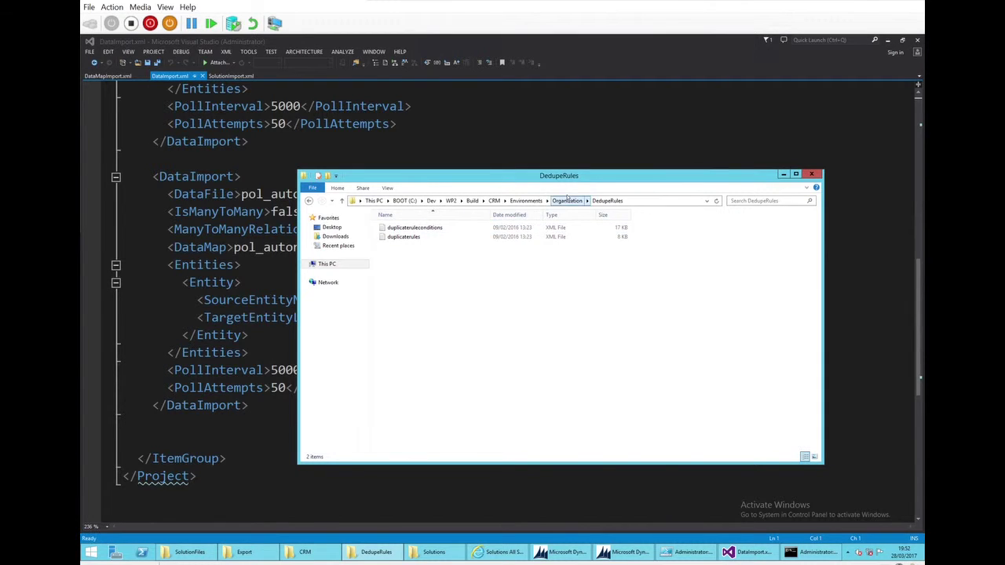
pyautogui.click(567, 201)
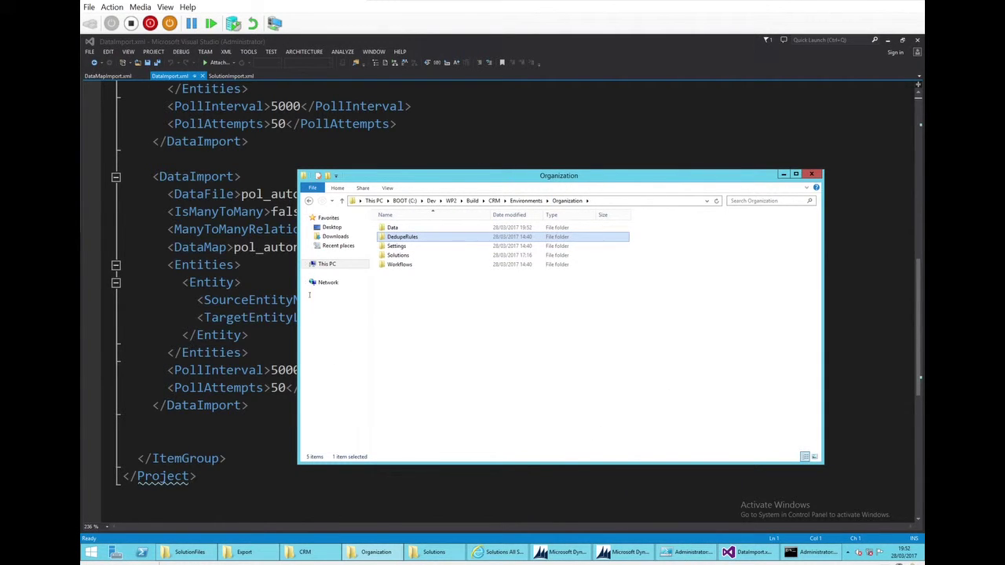
# Switch to PowerShell ISE and examine Deploy.ps1 from its parameters through the solution, data, workflow and de-duplication rule commands.
pyautogui.click(688, 552)
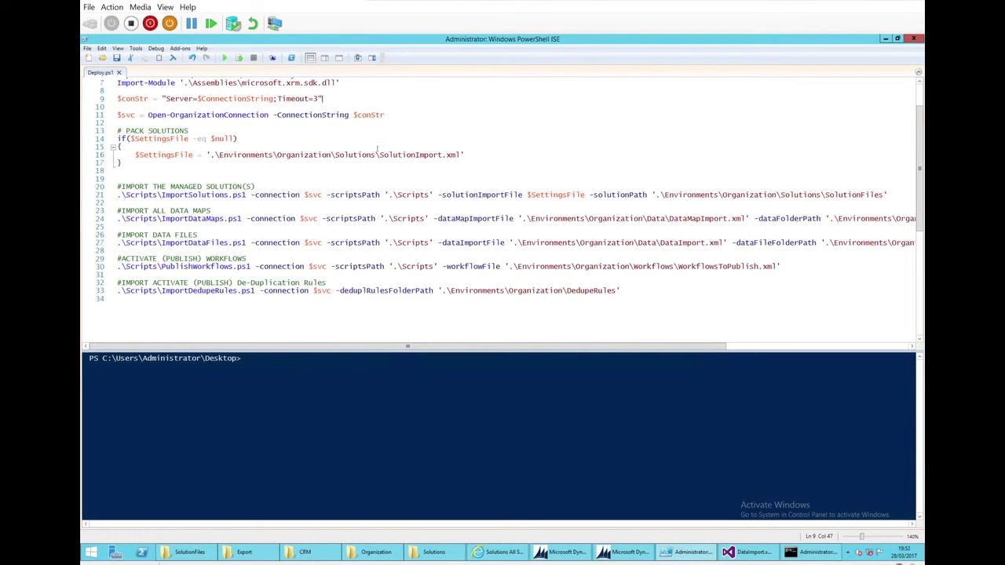
pyautogui.scroll(2, 377, 149)
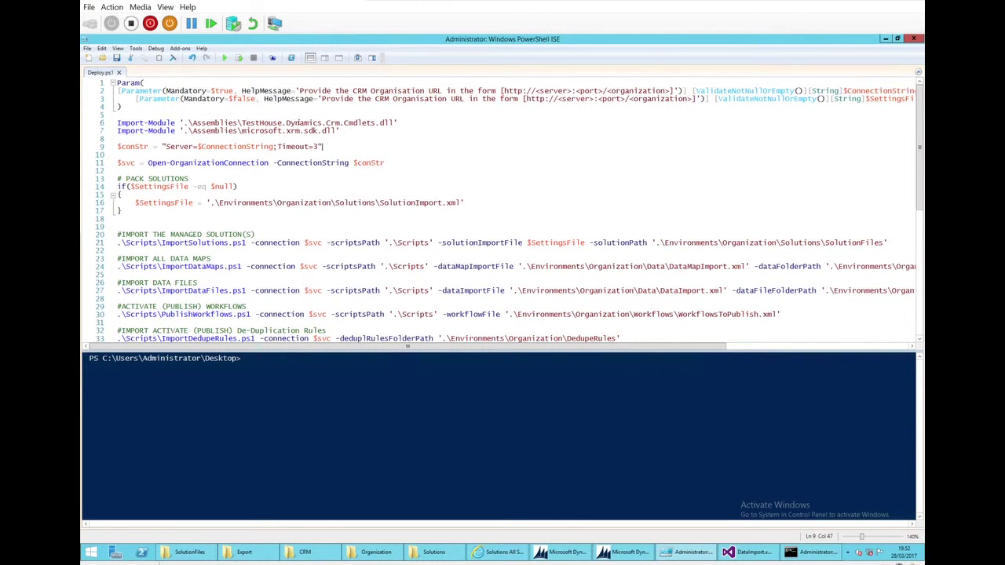
pyautogui.scroll(-2, 392, 193)
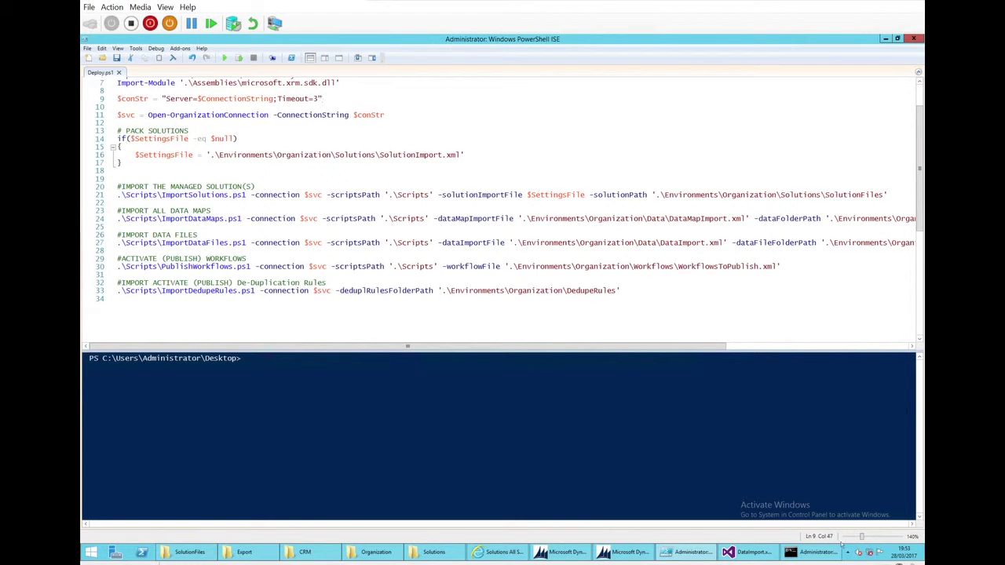
# Bring the command window running Deploy.bat forward and move it over the Deploy.ps1 script so its output is fully in view.
pyautogui.moveTo(817, 551)
pyautogui.click(767, 478)
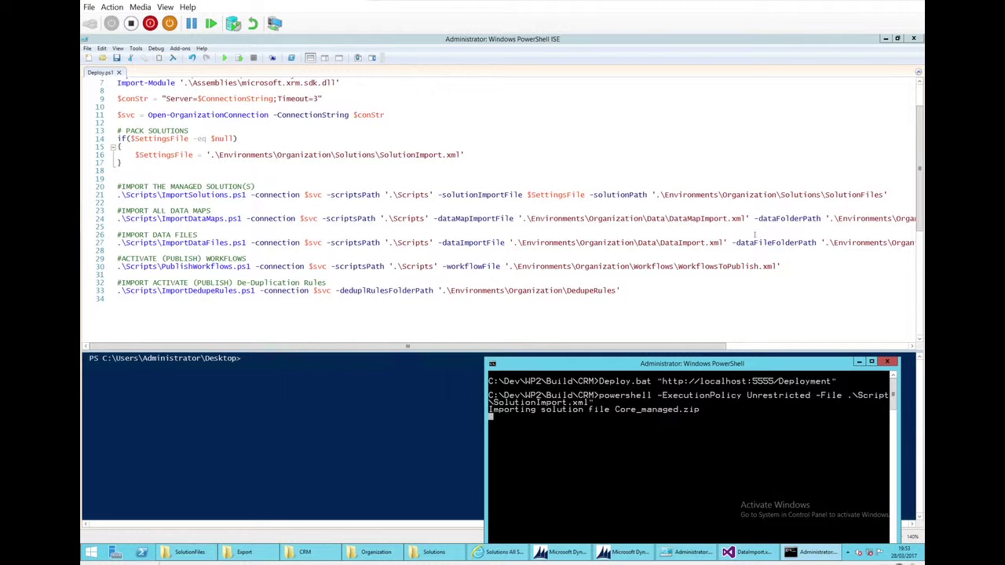
pyautogui.moveTo(691, 363); pyautogui.dragTo(490, 81)
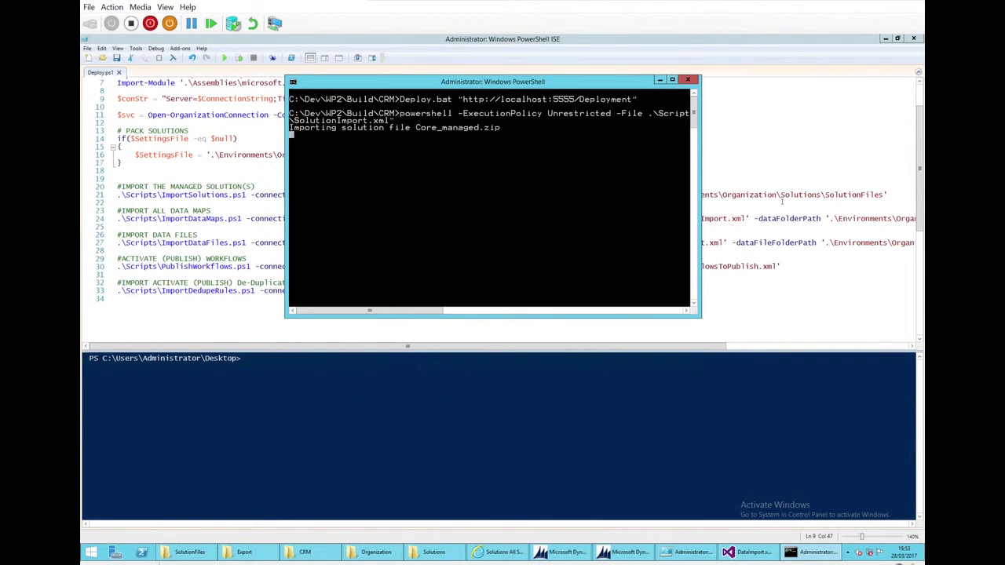